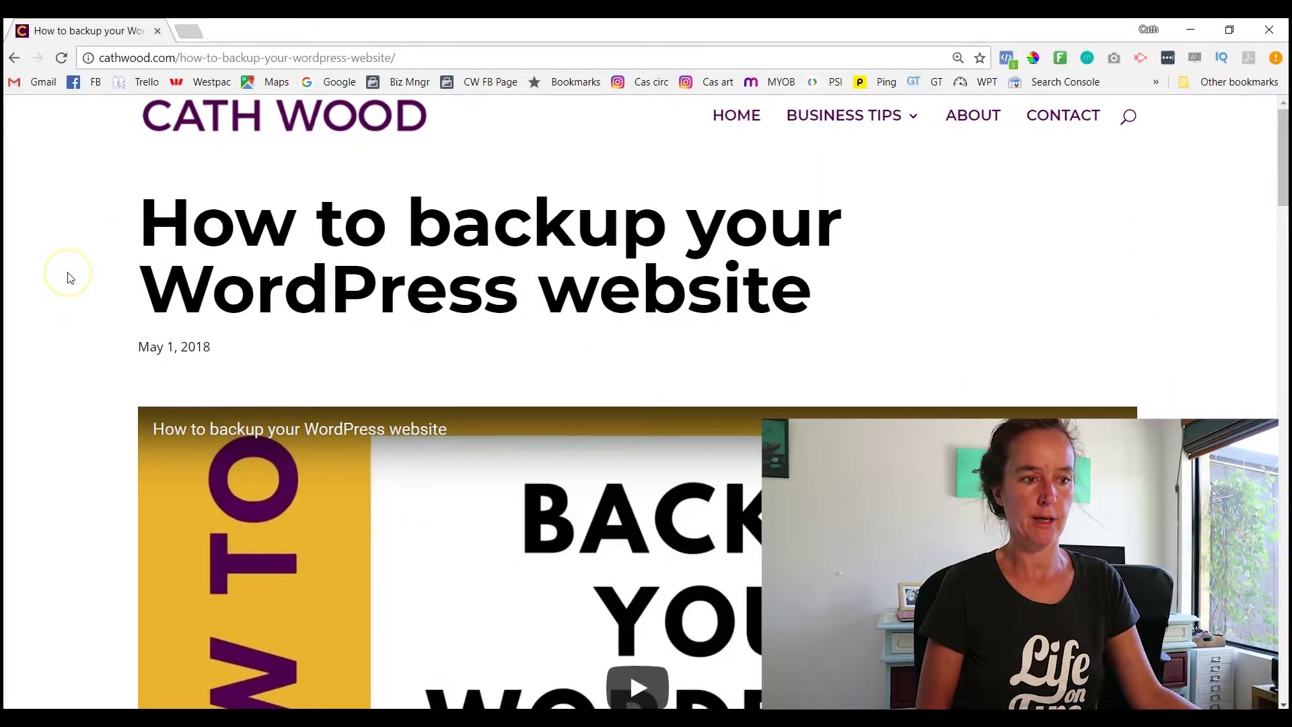
Open Facebook in a new tab and go to the Cath Wood Business Manager home page.
click(191, 34)
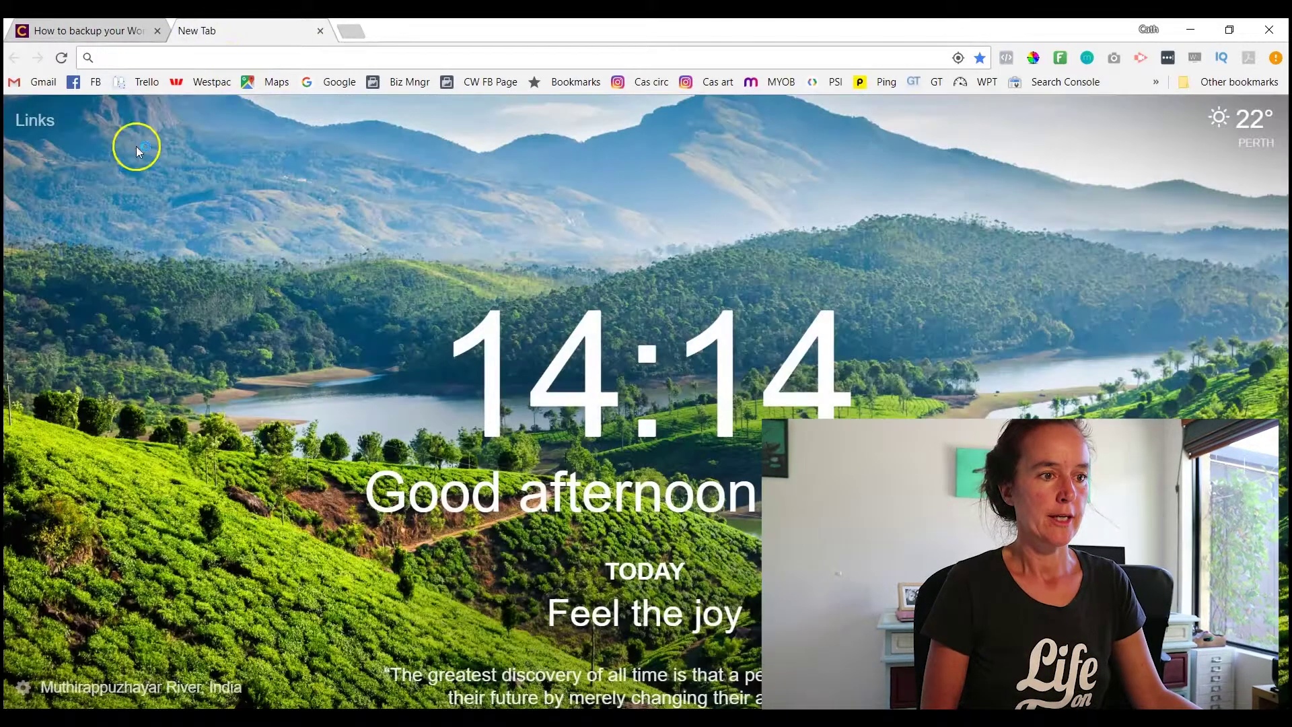
click(401, 86)
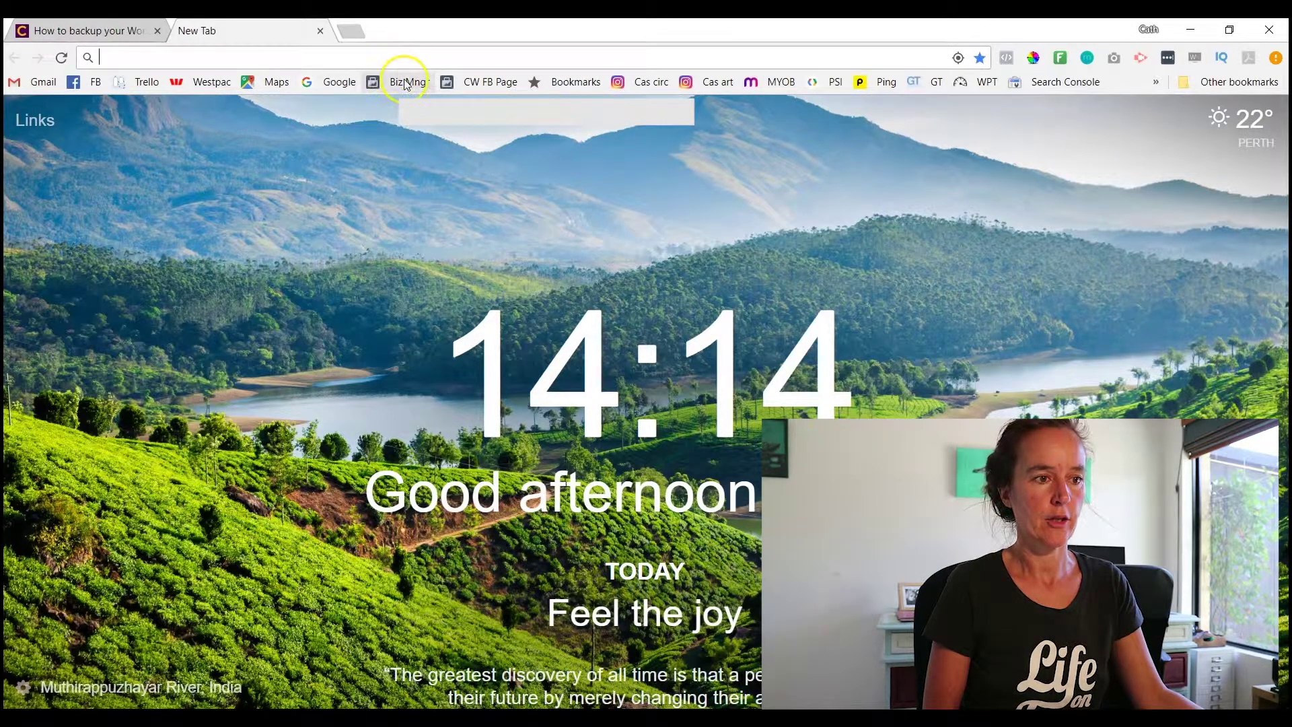
click(91, 89)
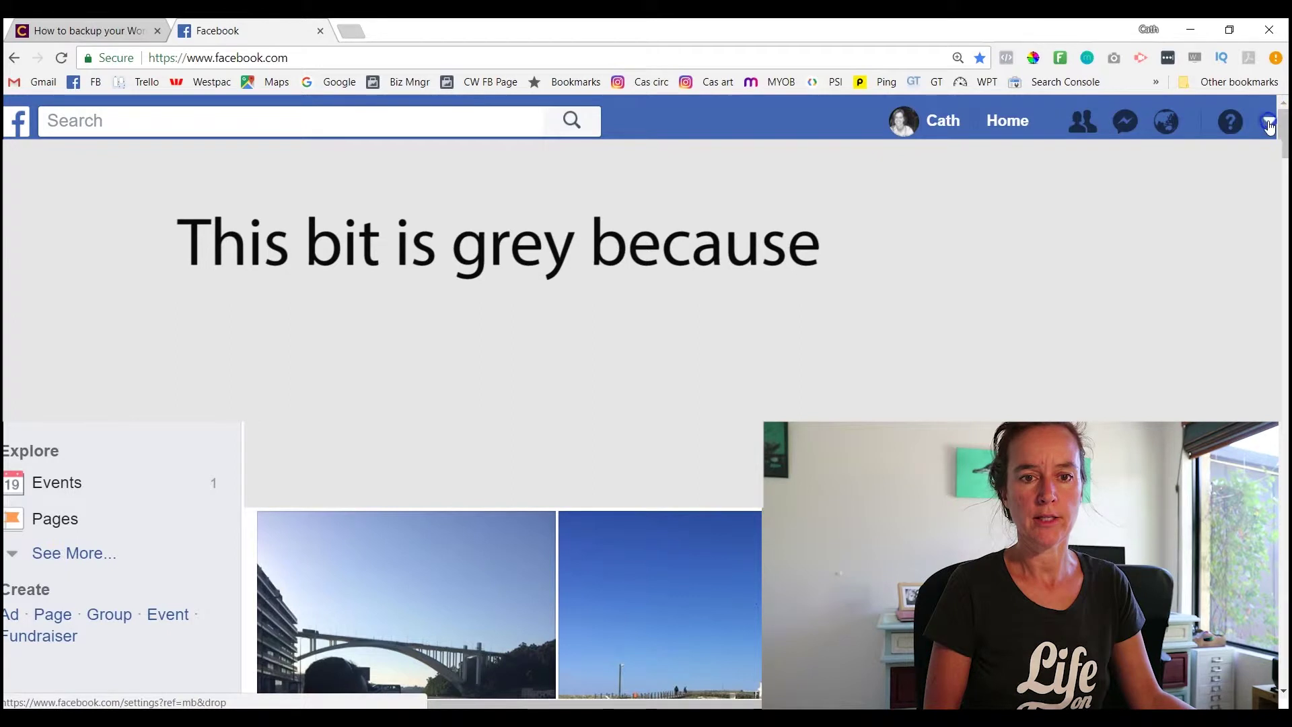
click(1270, 123)
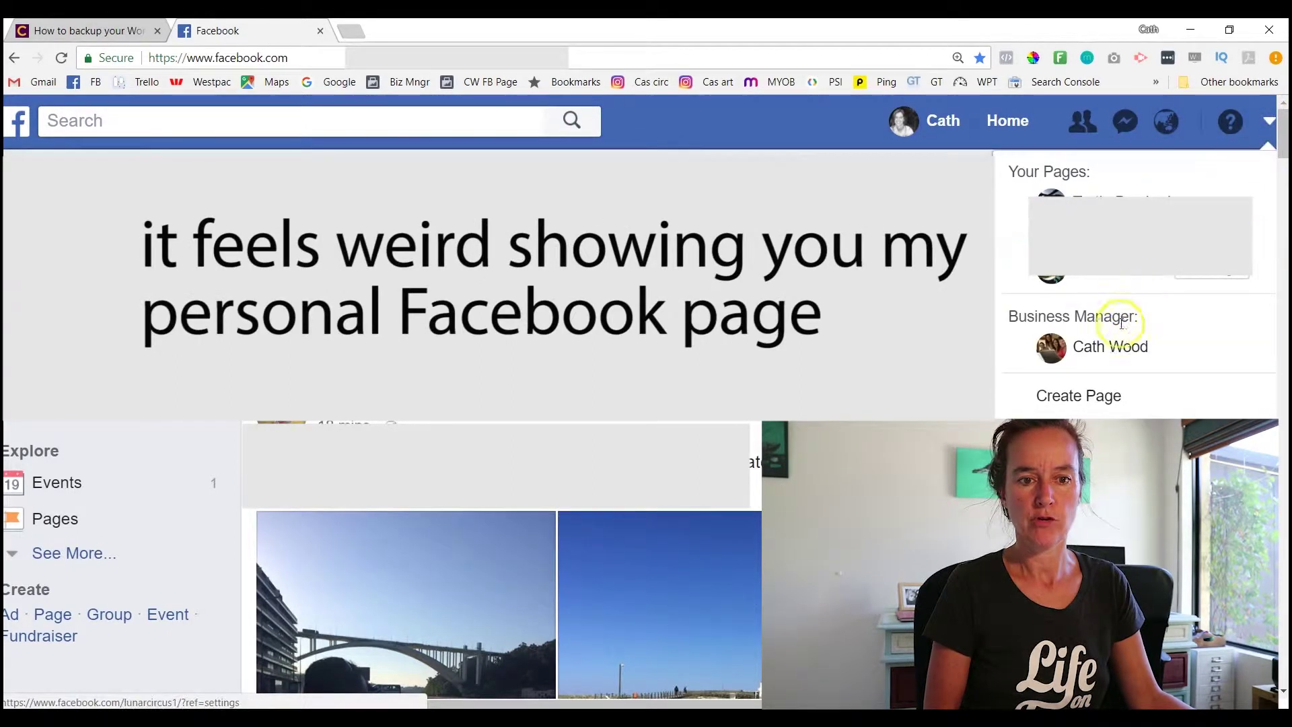
click(1100, 357)
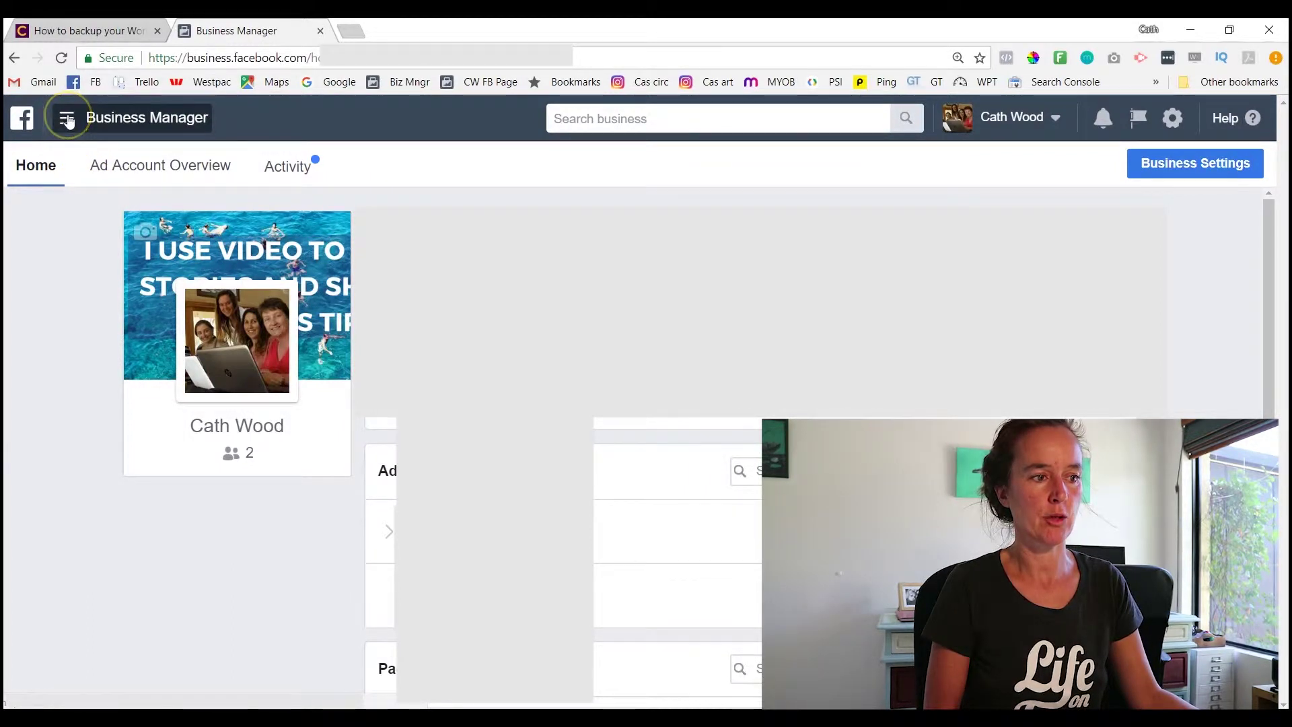
Go through the menu's All Tools to the Asset Library Audiences tab.
click(66, 119)
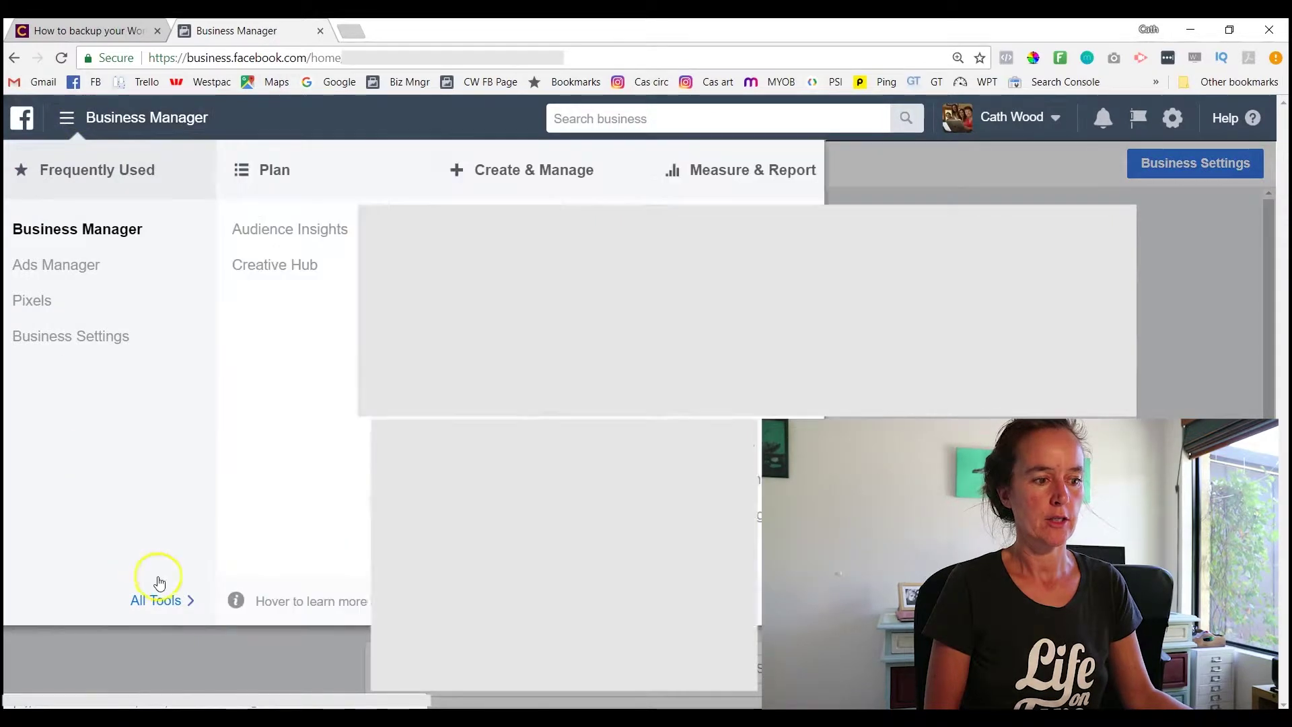
click(157, 601)
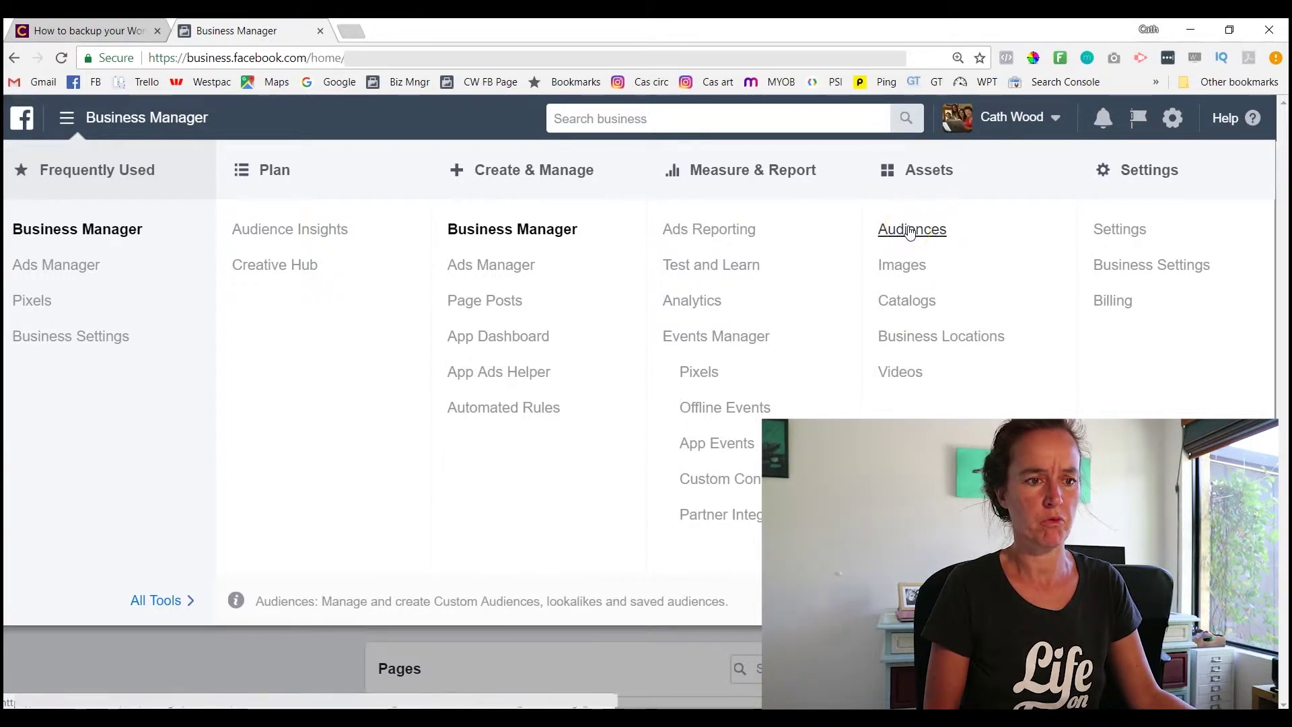
click(910, 230)
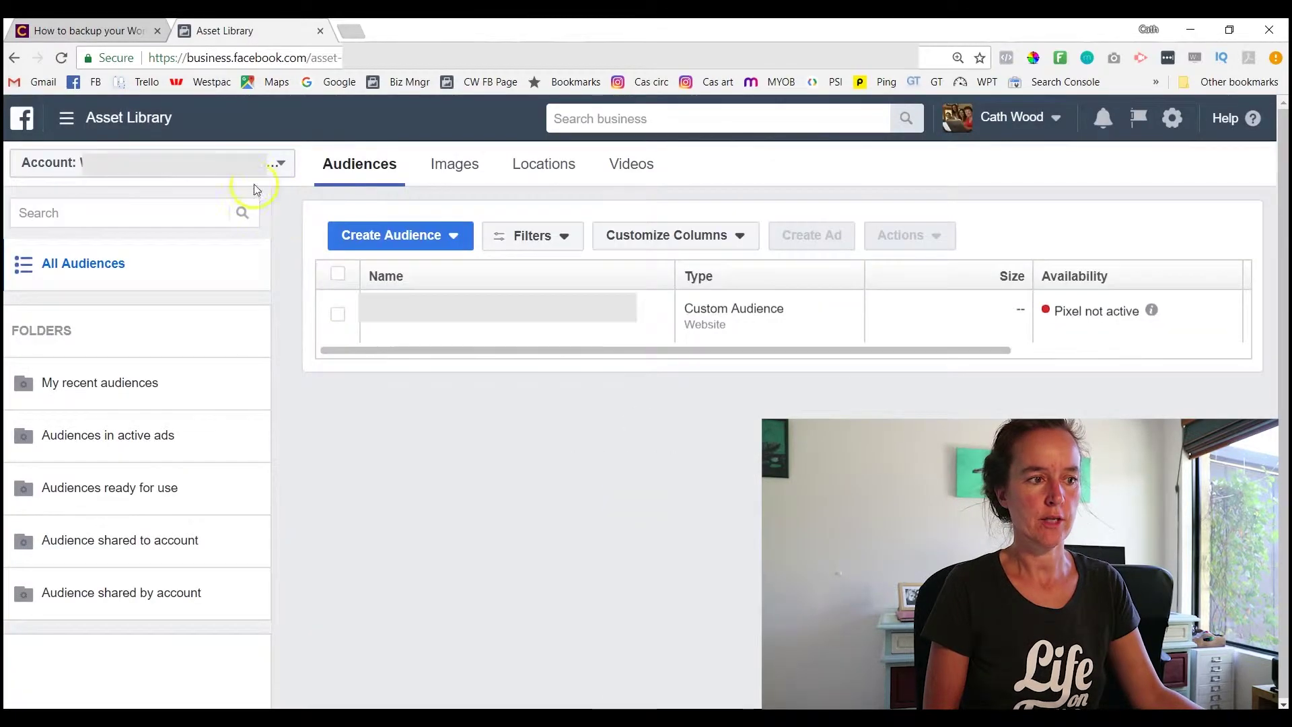
Filter the ad account's audiences to names containing 'people who visited', then open Create Audience.
click(273, 166)
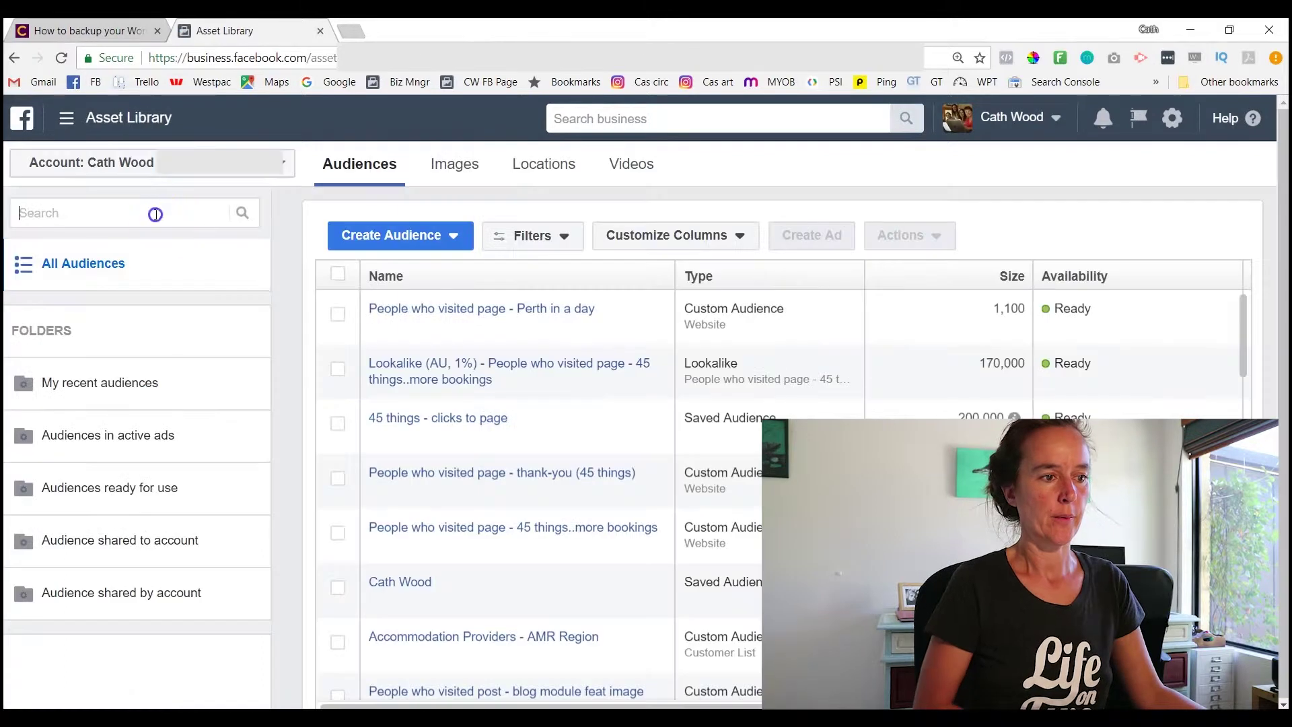
click(156, 214)
text(people w)
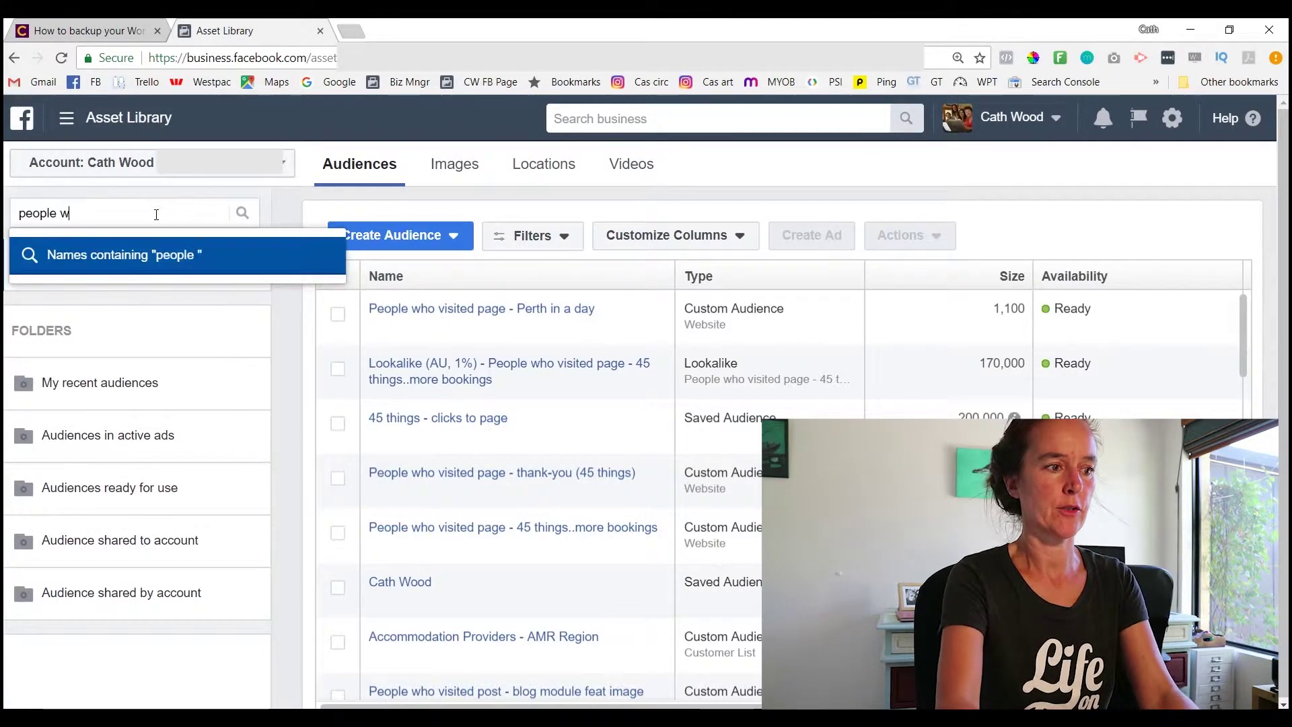
text(ho visited)
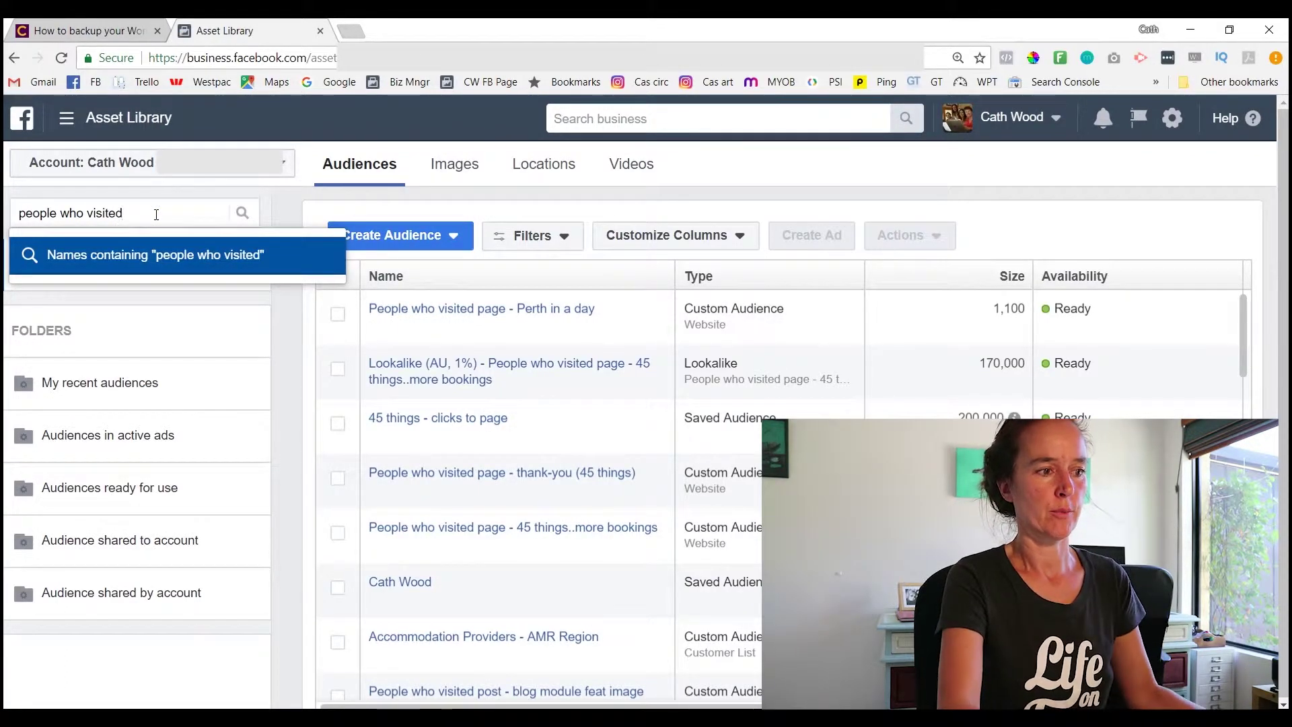
key(Return)
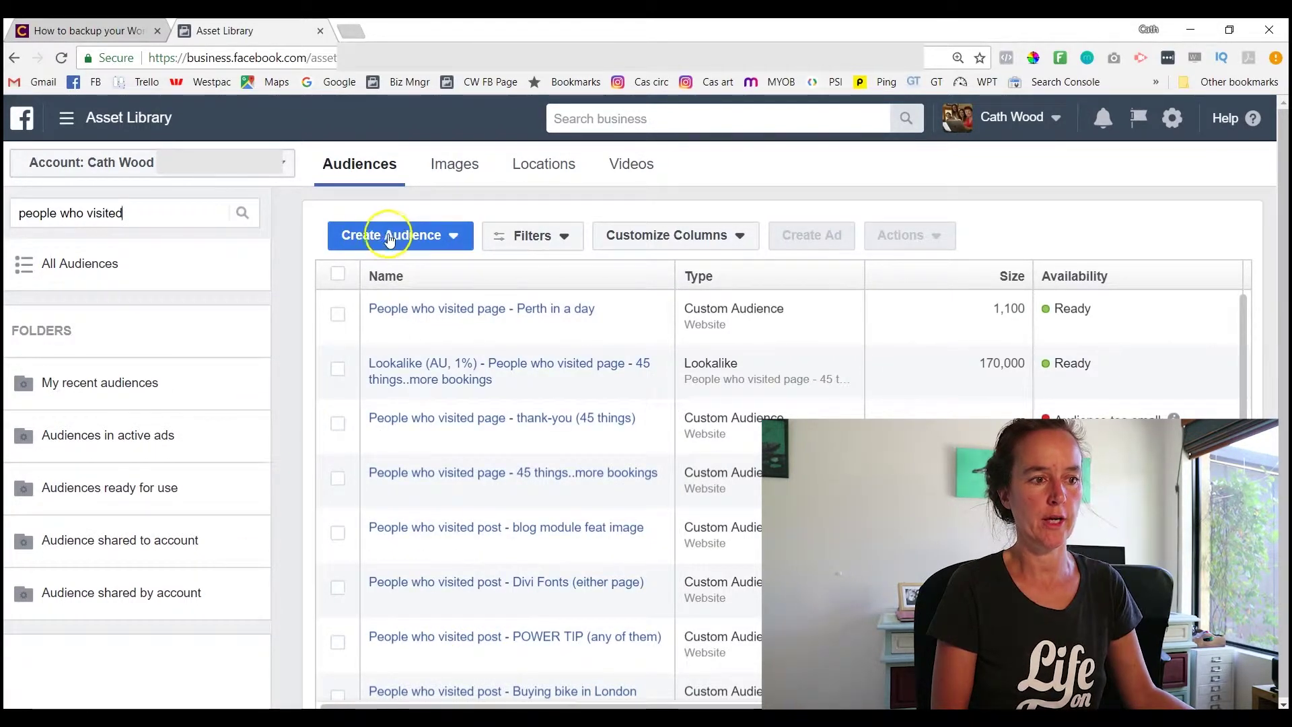
click(409, 240)
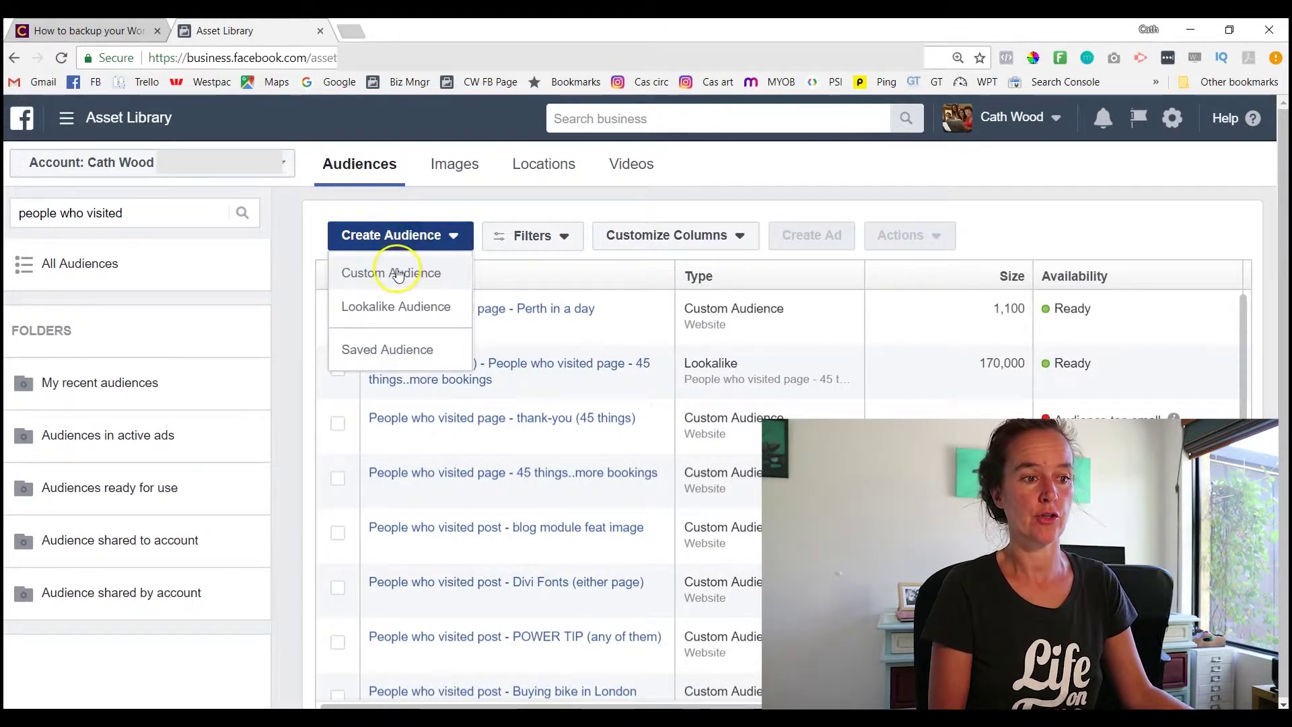
Start a Custom Audience based on Website Traffic.
click(399, 275)
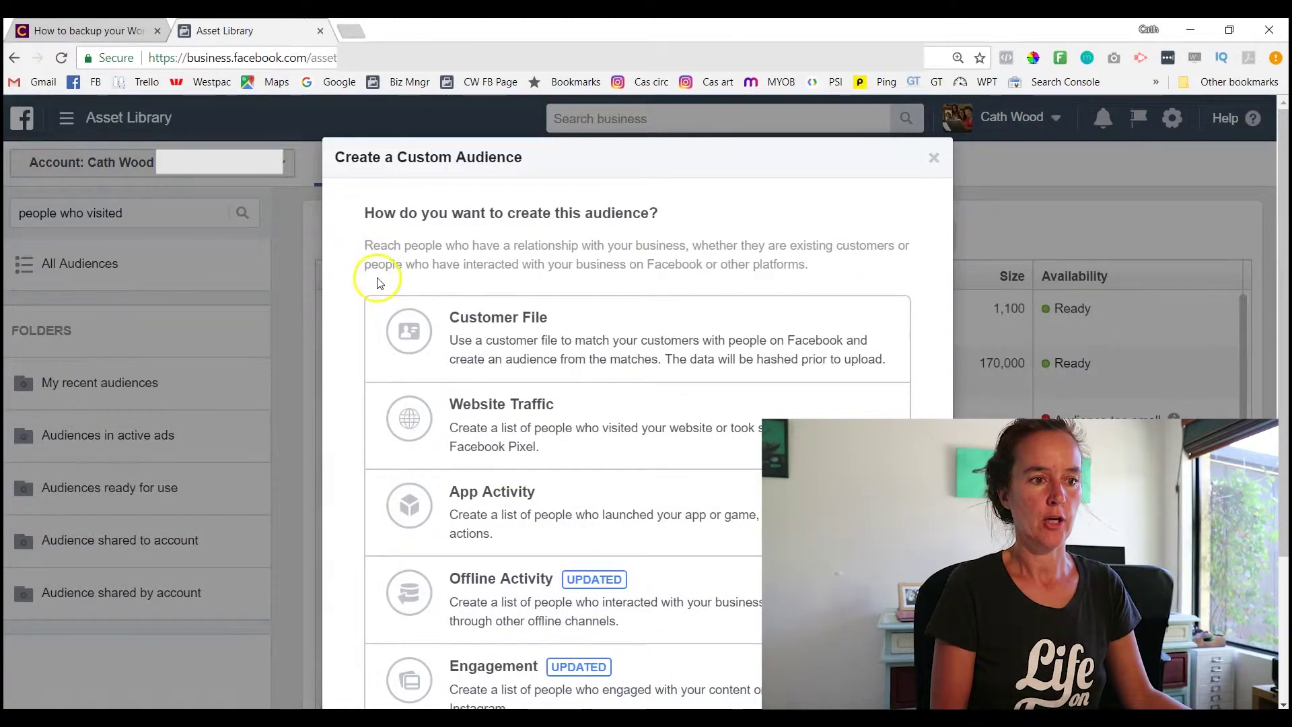
scroll(376, 286, down, 1)
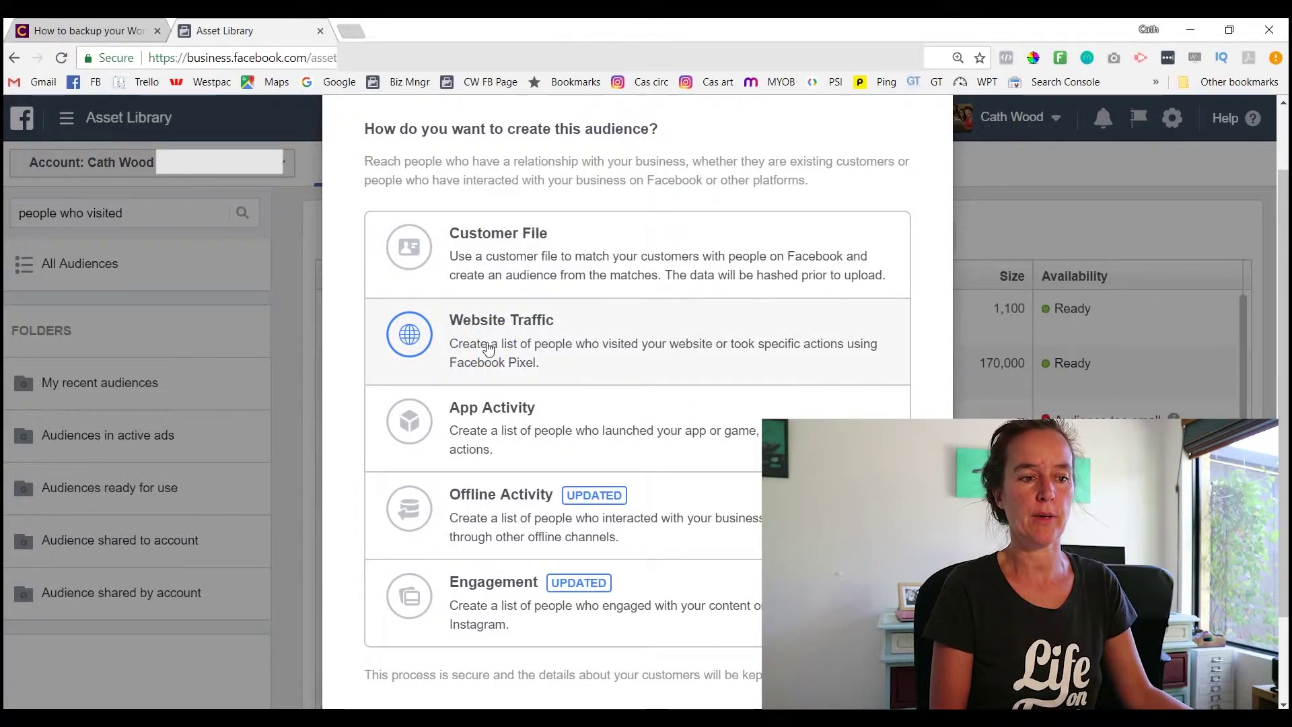
click(486, 348)
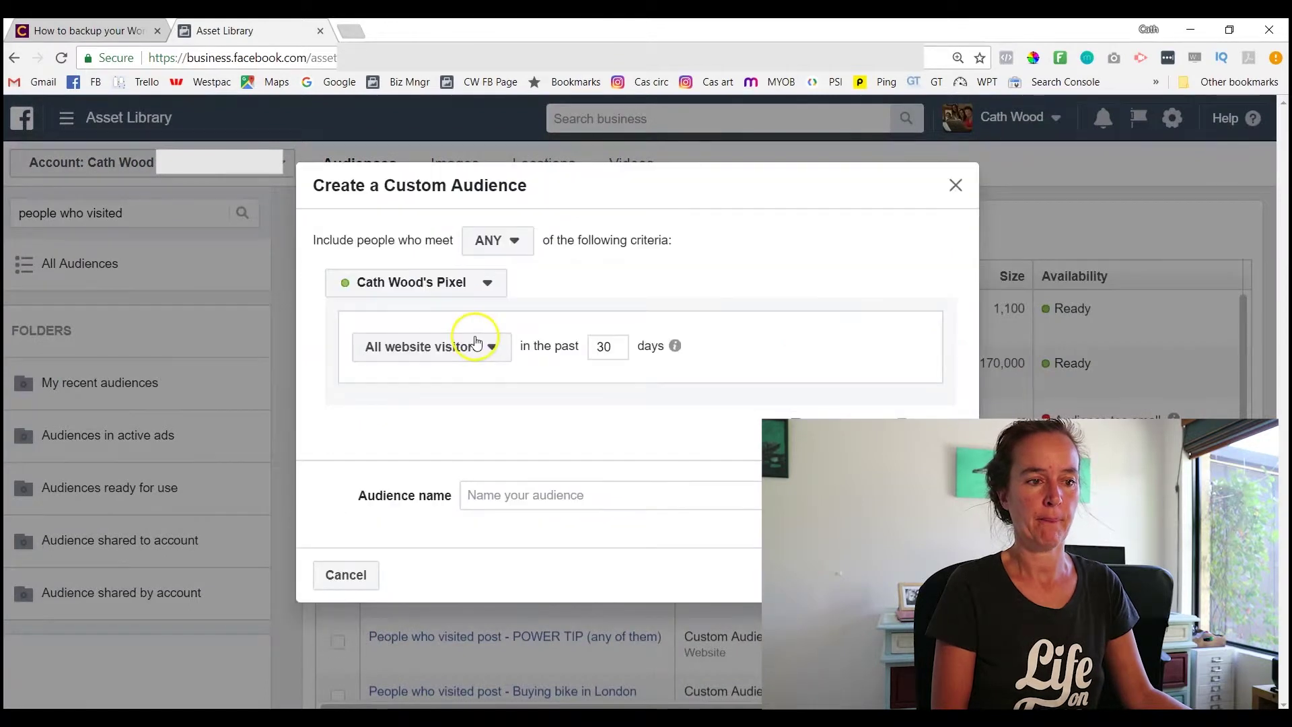
Set the audience rule to people who visited specific web pages, over 180 days.
click(498, 244)
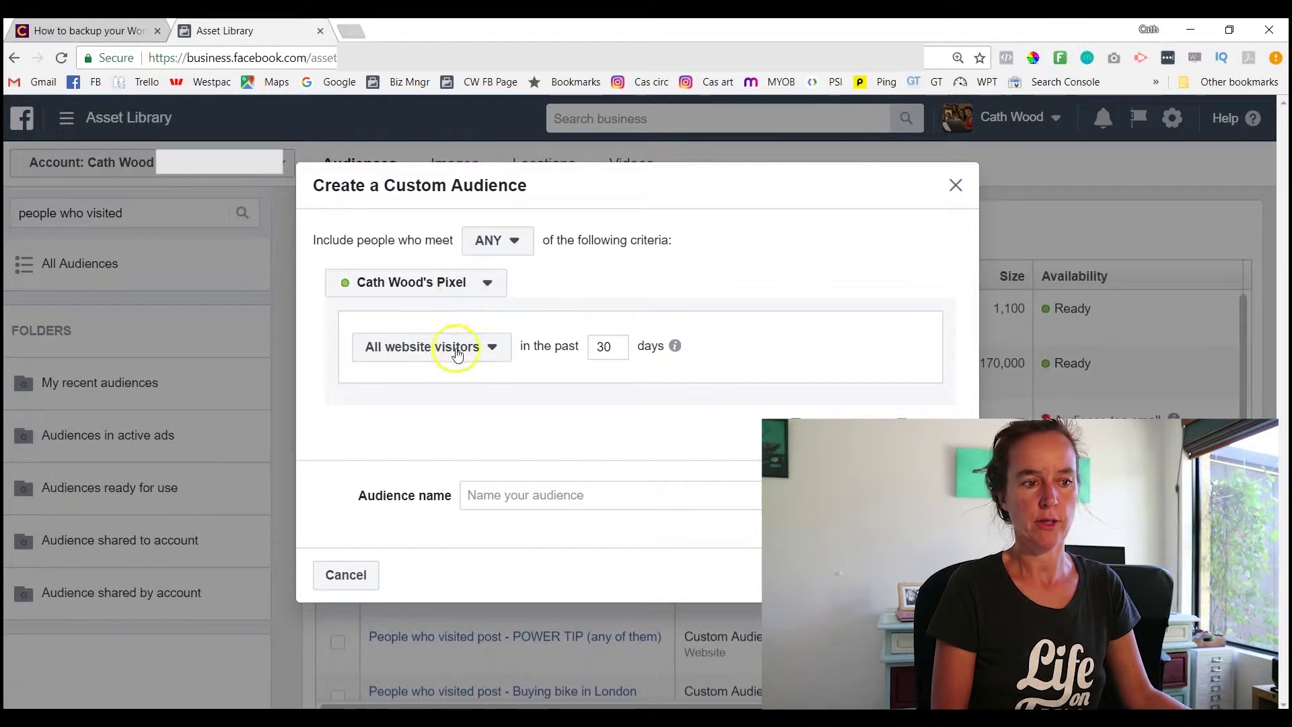
click(484, 348)
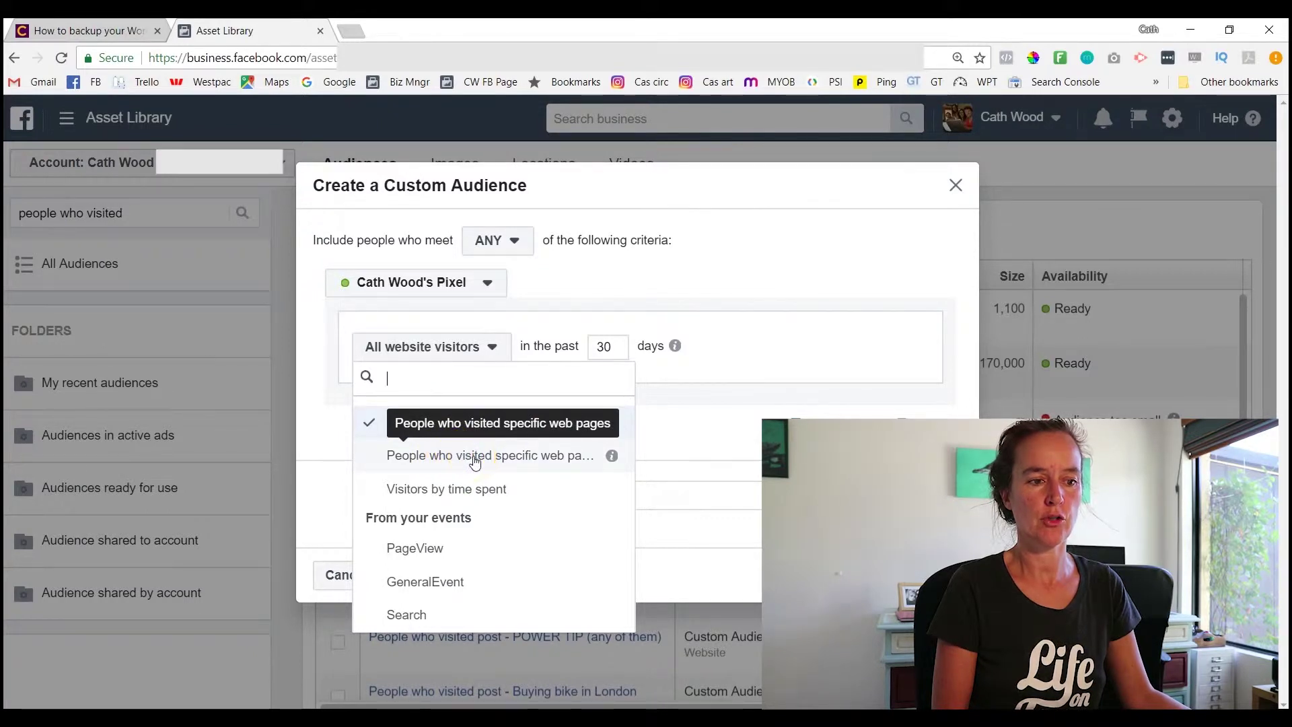
click(474, 460)
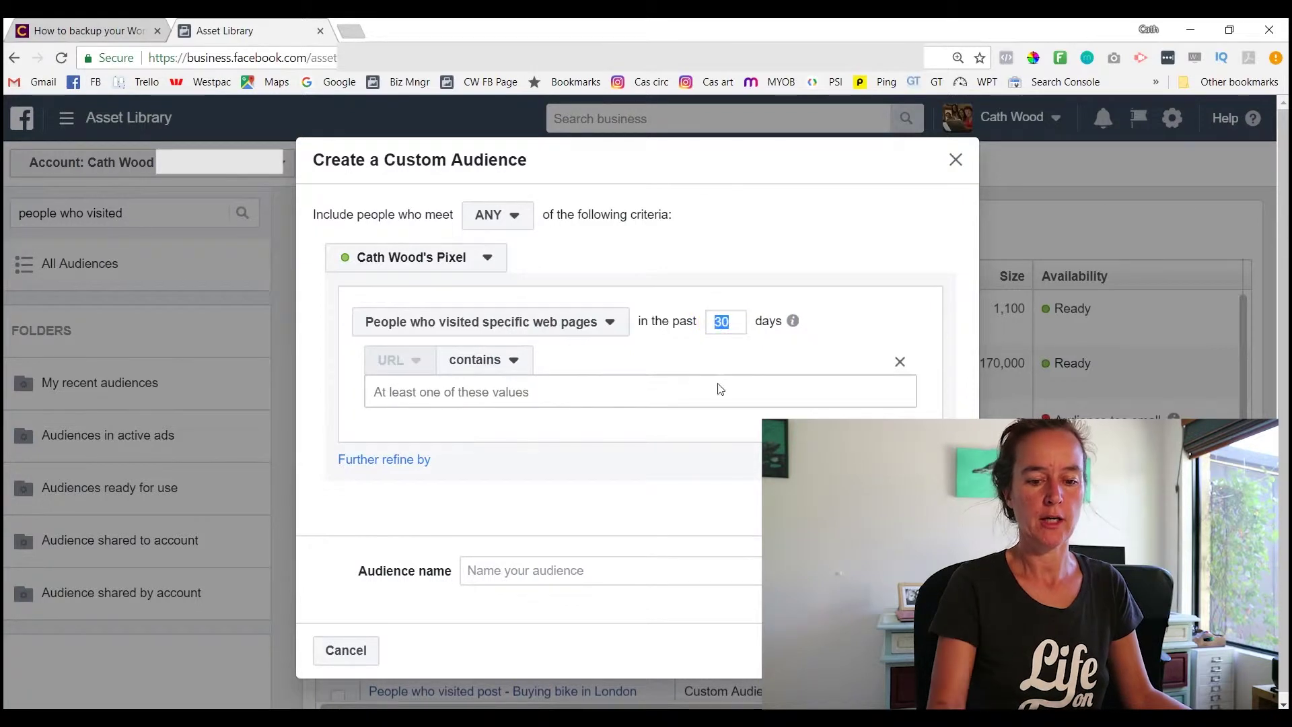
text(180)
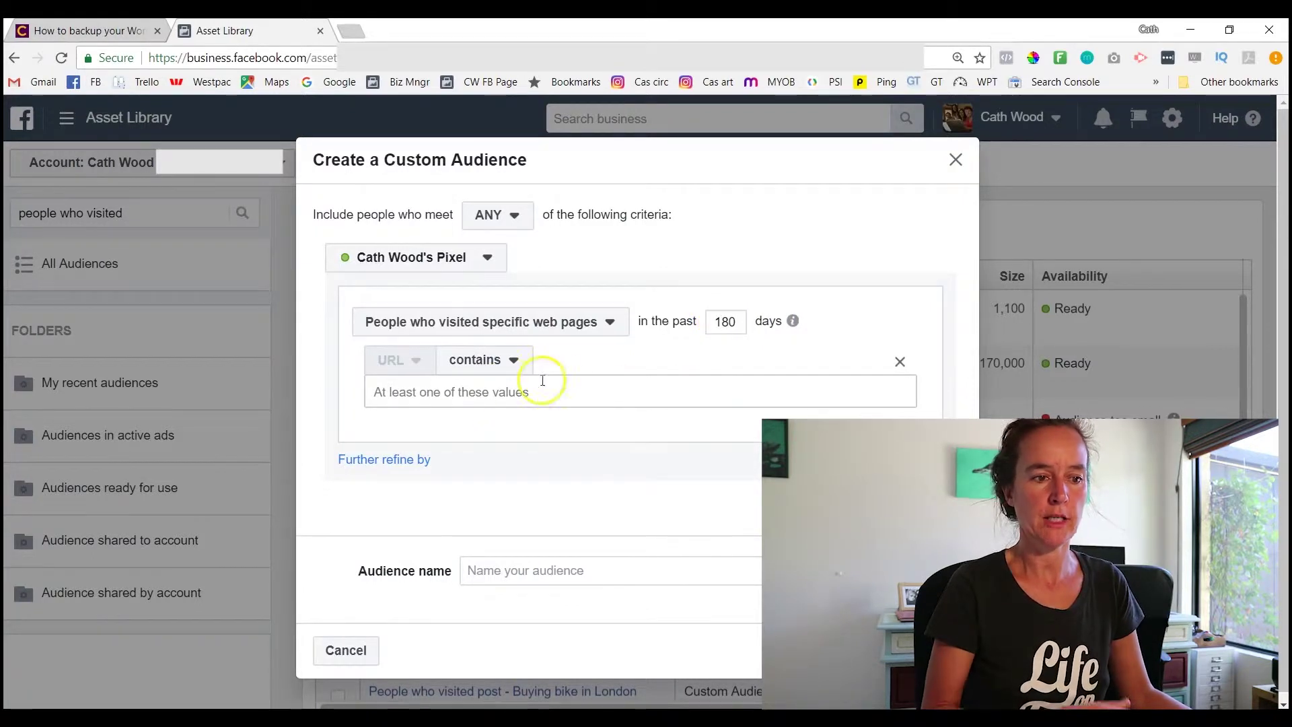
click(462, 394)
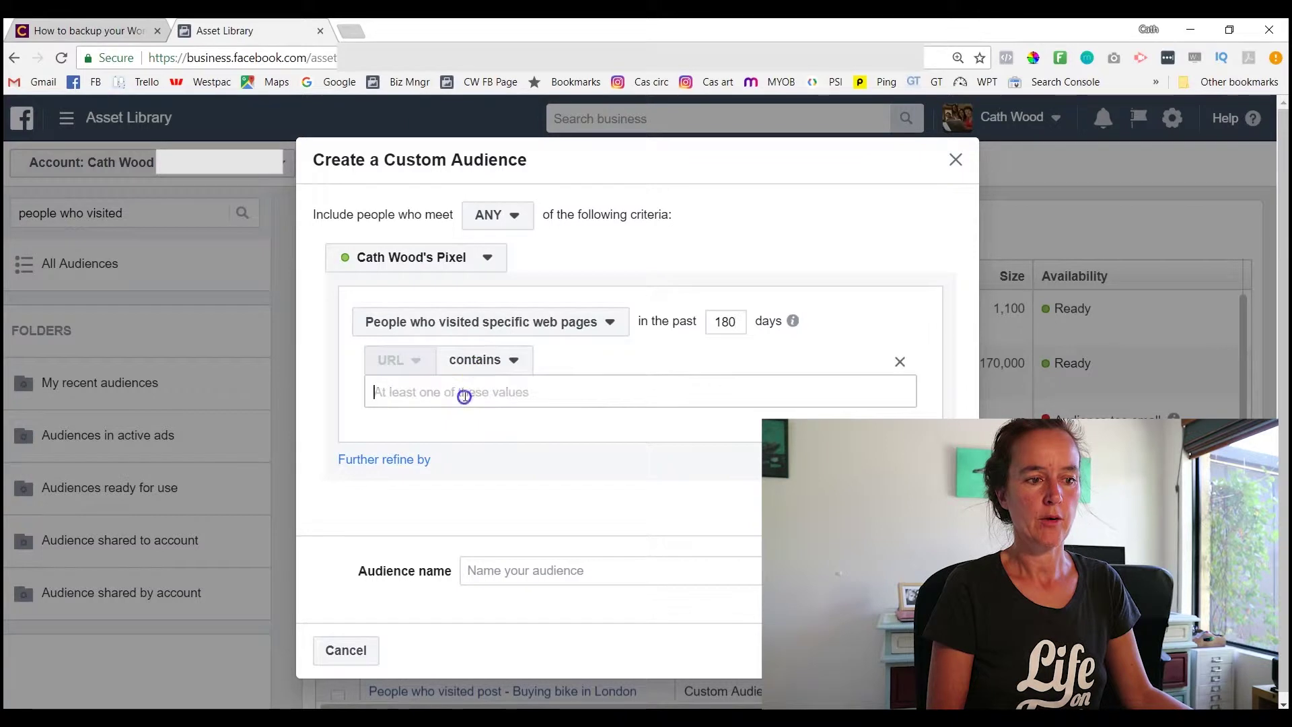
Copy the 'how-to-backup-your-wordpress-website' slug from the blog post into the URL-contains rule.
click(81, 33)
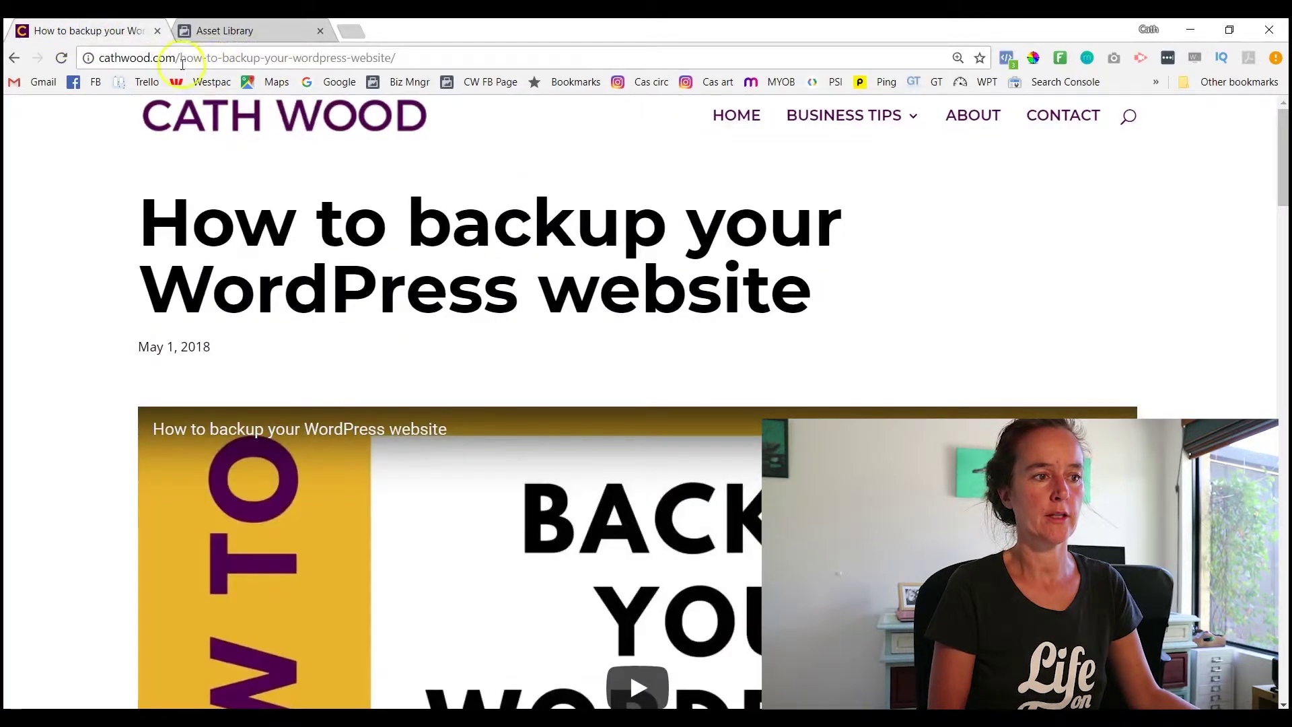
drag(181, 61, 268, 59)
drag(369, 59, 396, 58)
key(ctrl+c)
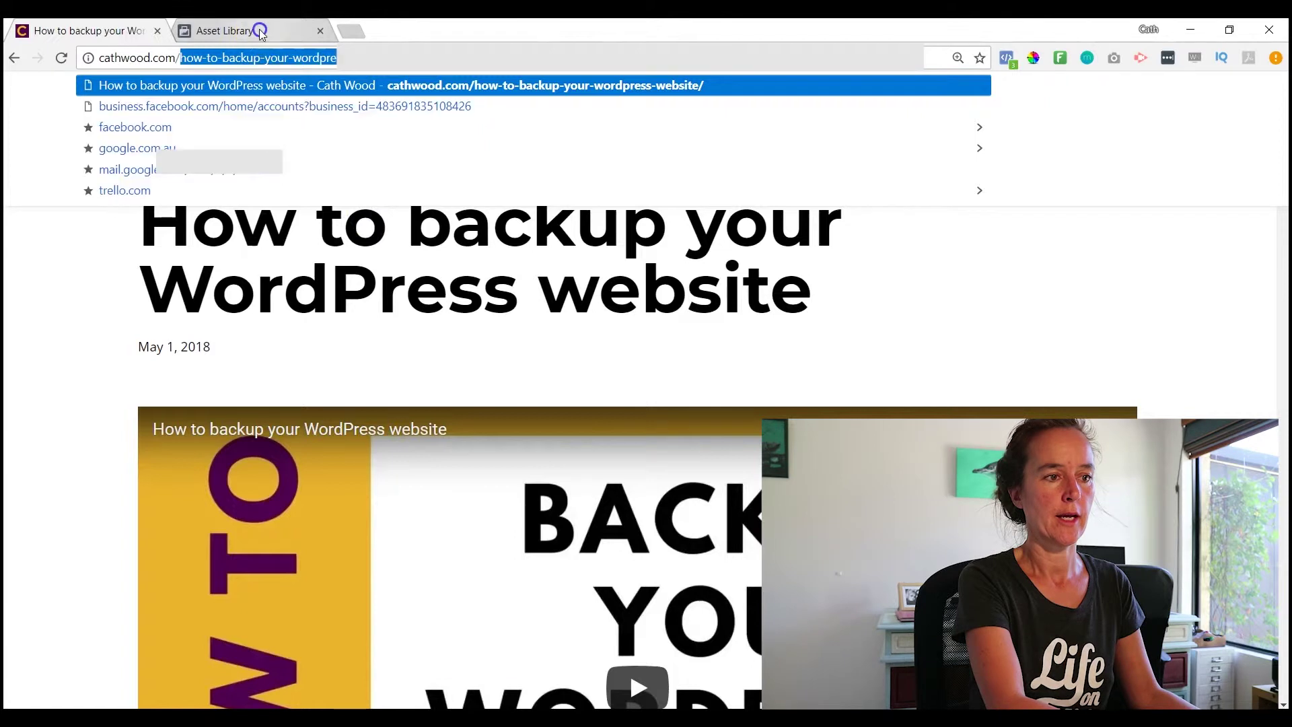
click(225, 30)
key(ctrl+v)
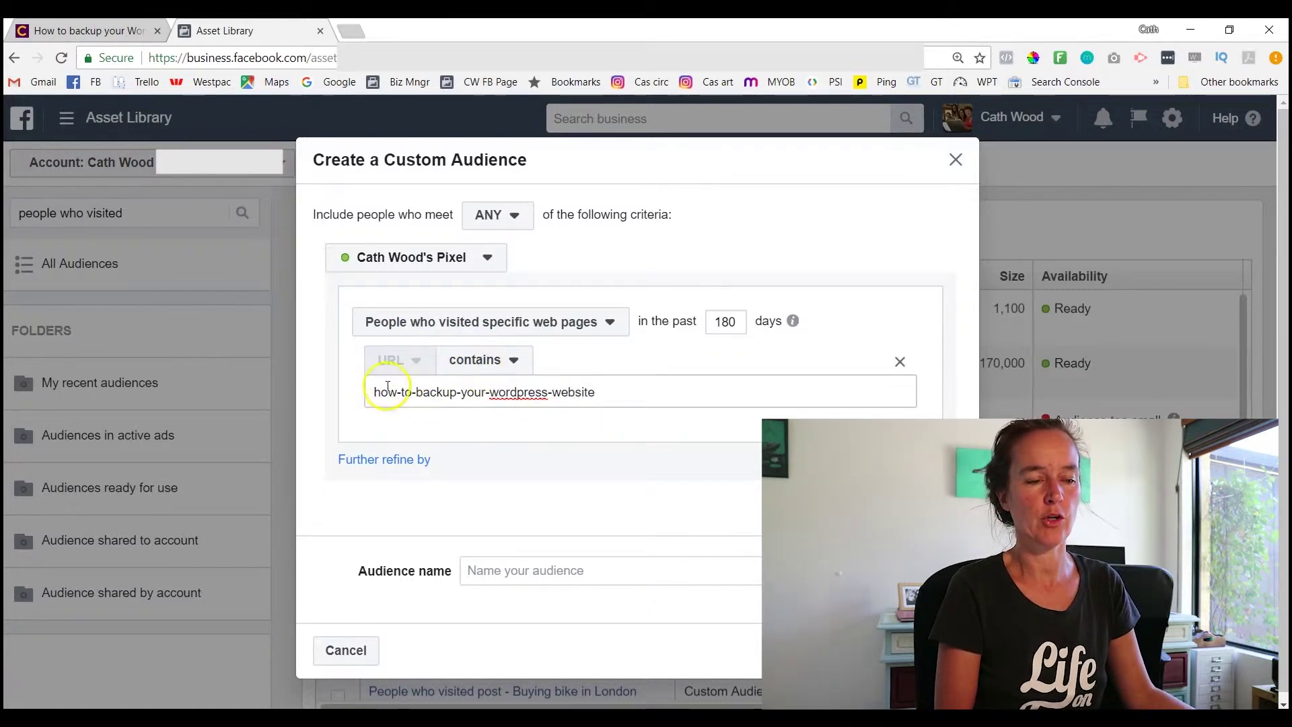
click(588, 508)
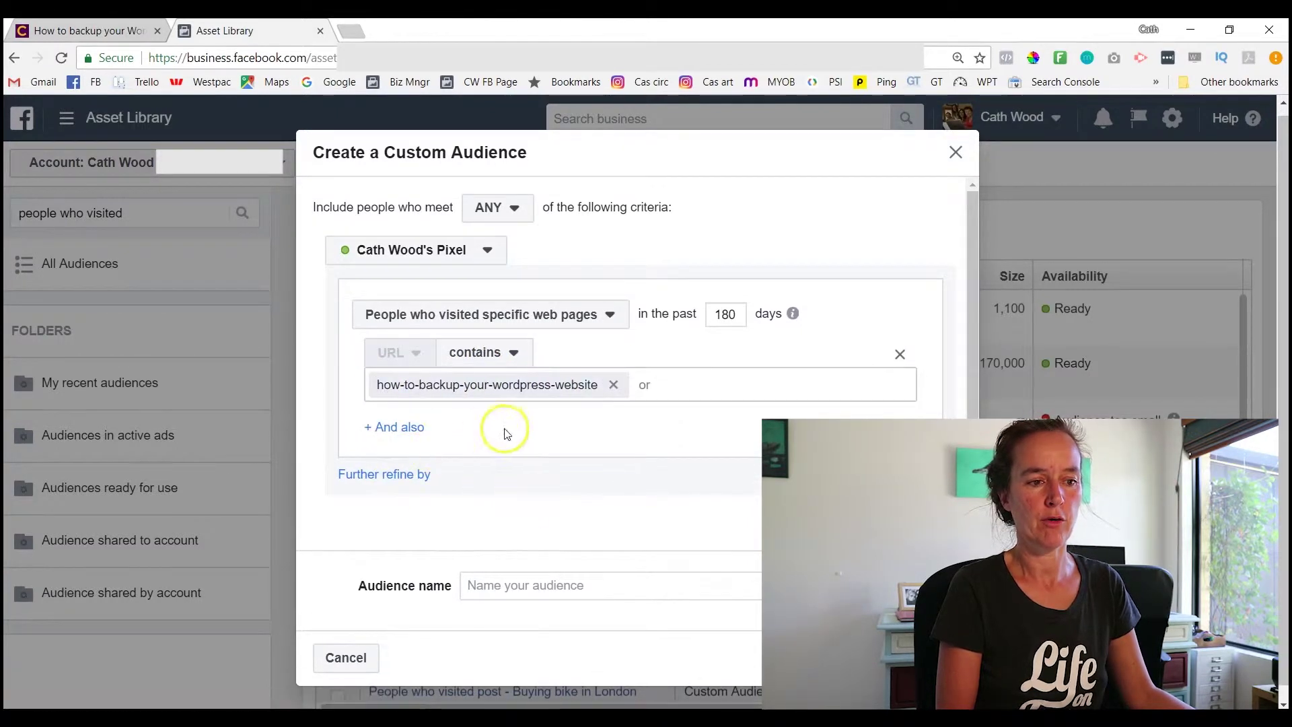
scroll(505, 434, down, 1)
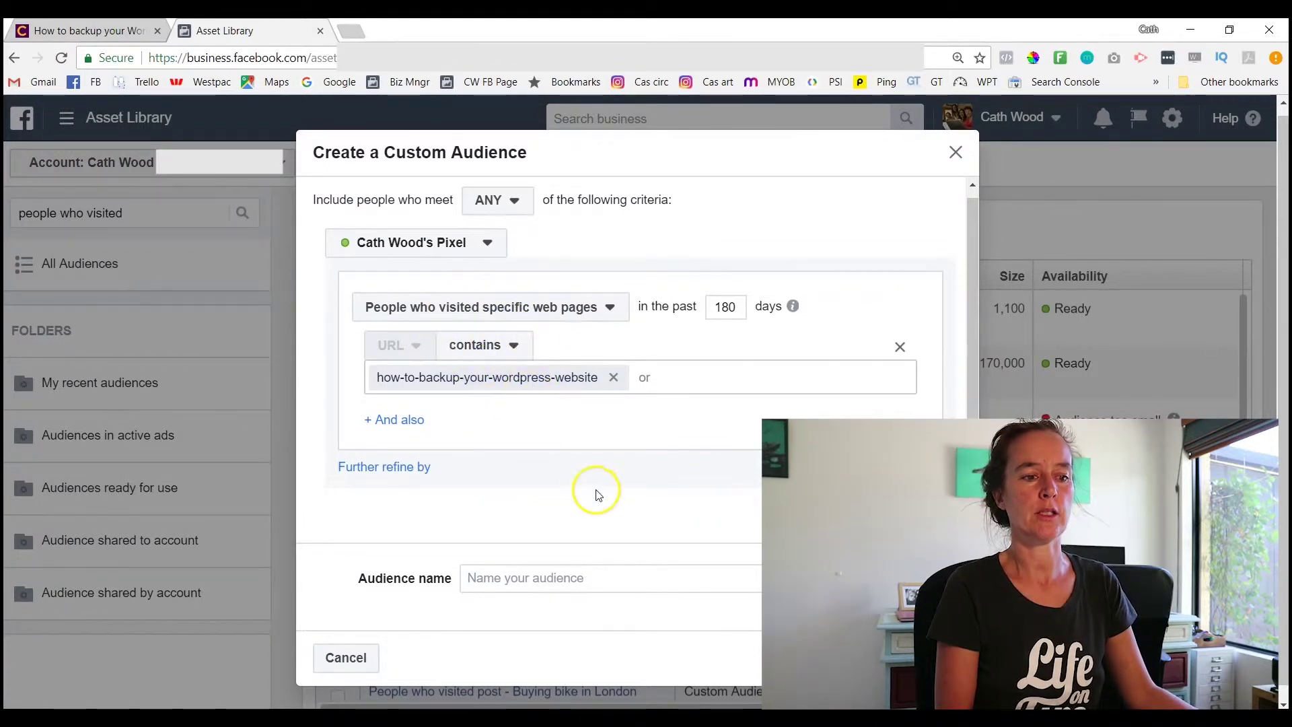
Enter the name 'People who visited page - How to backup website' and confirm creating the audience.
click(556, 563)
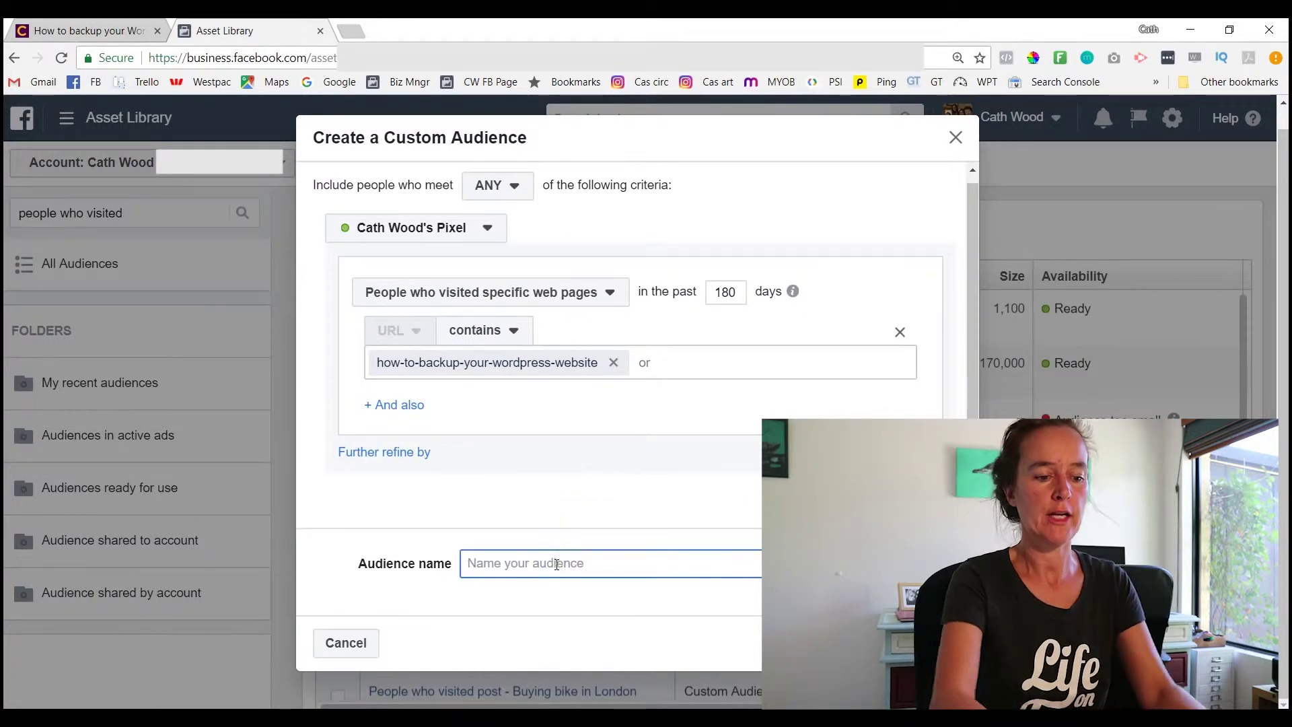
text(People who v)
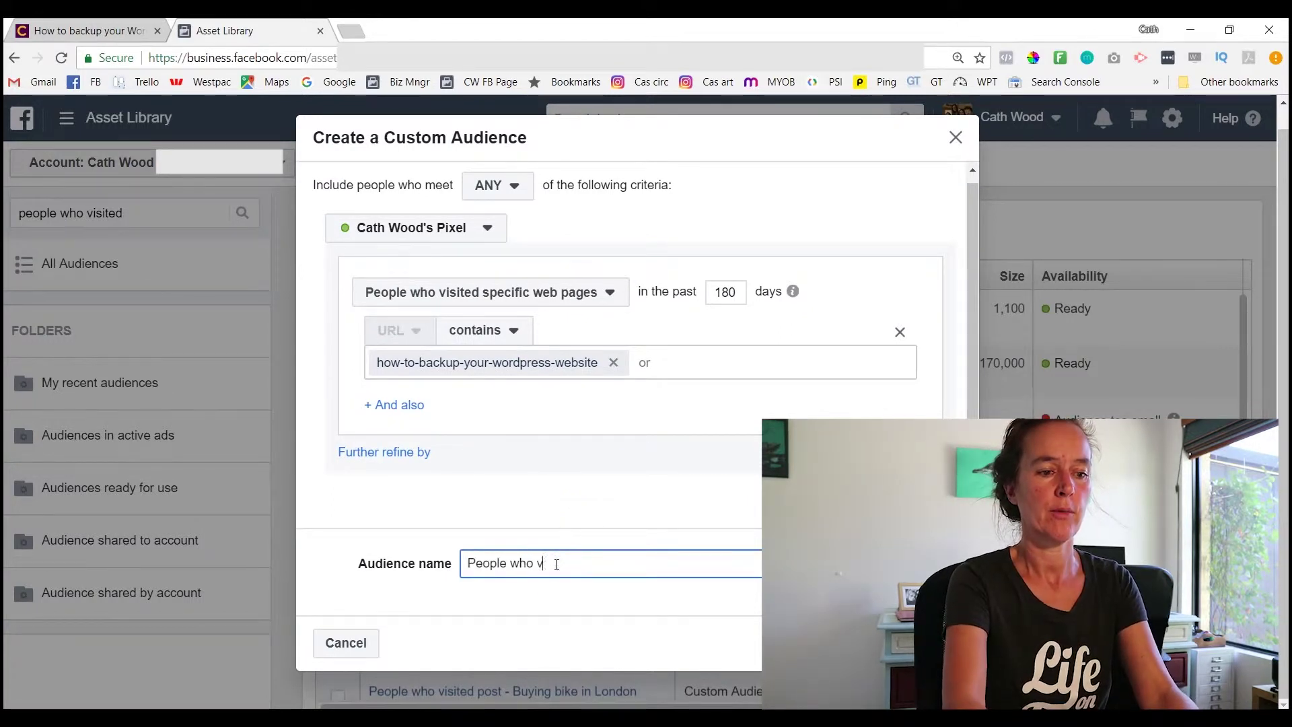
text( - )
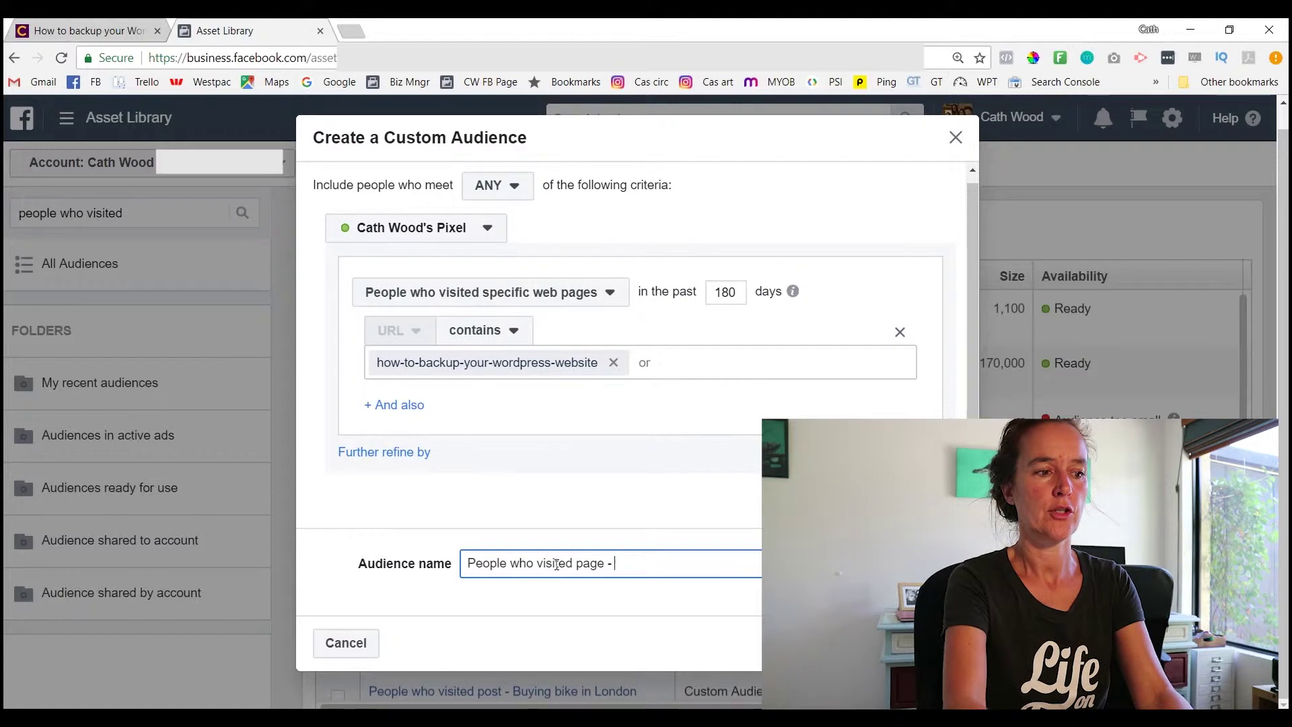
text(How to backup website)
click(878, 645)
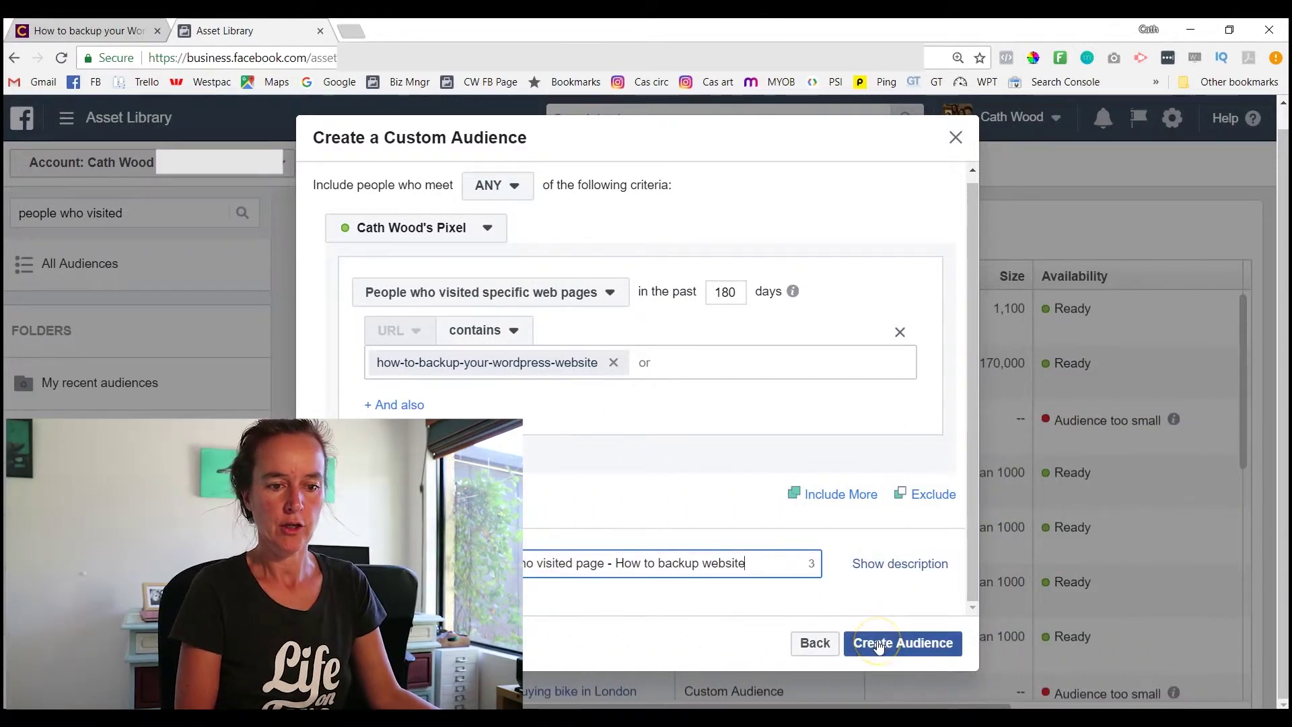
click(896, 646)
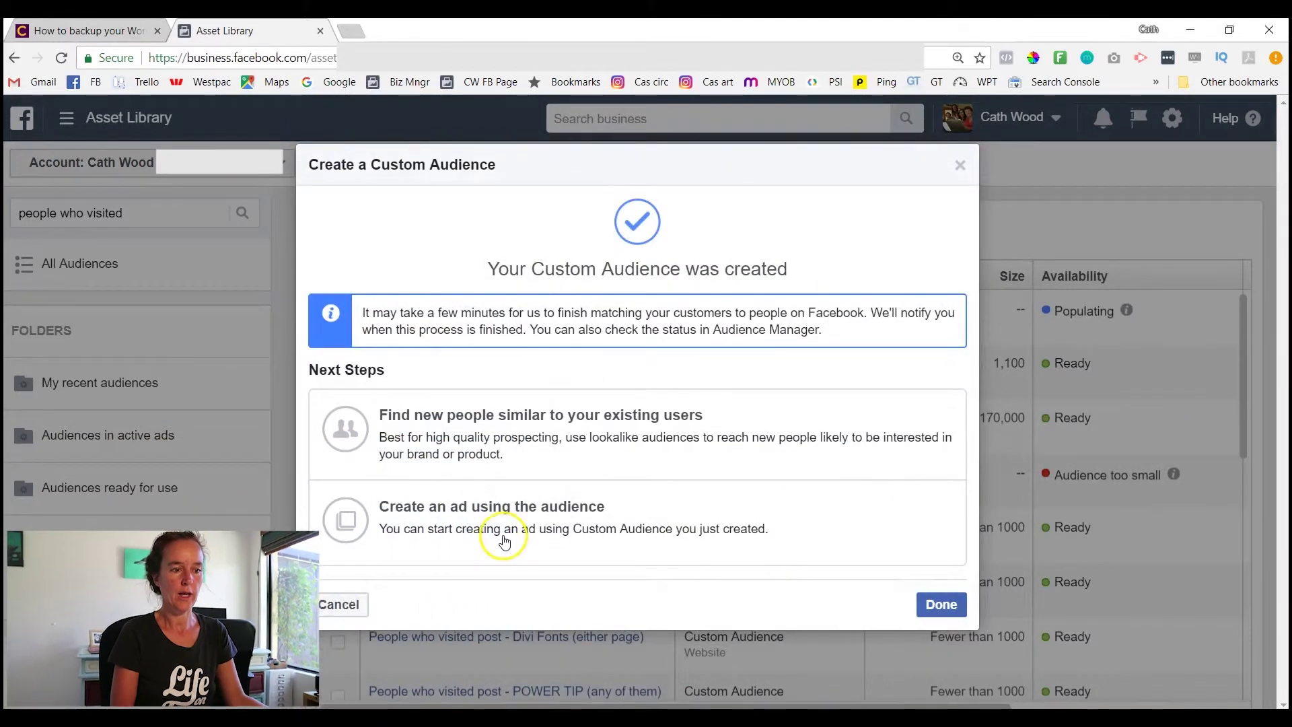
Dismiss the creation confirmation and check the new audience populating in the Audiences table.
click(949, 600)
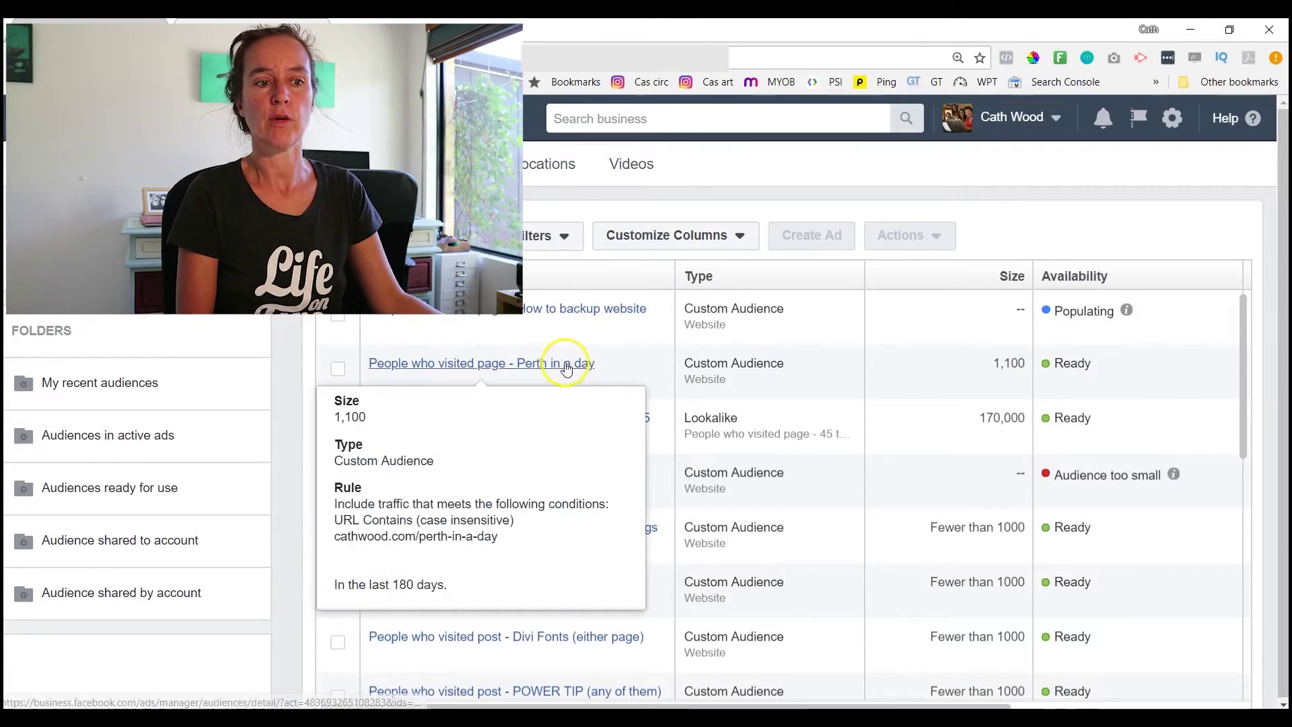
click(539, 371)
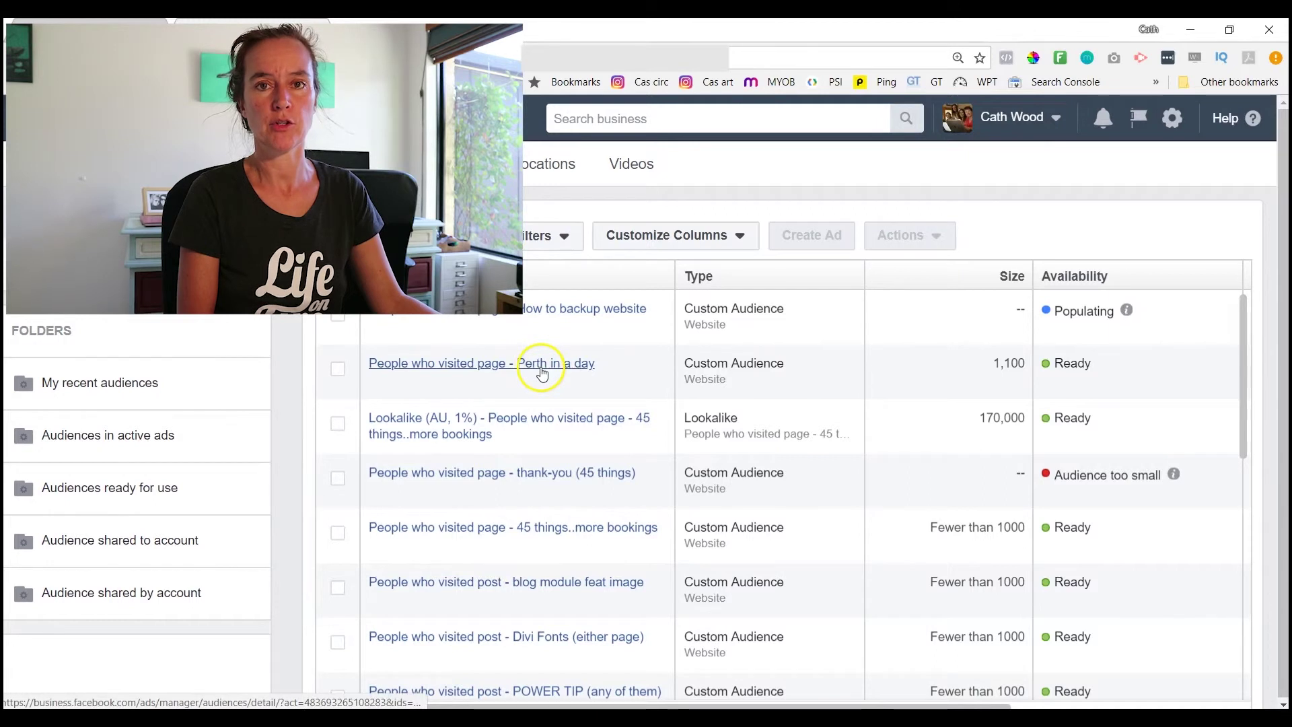